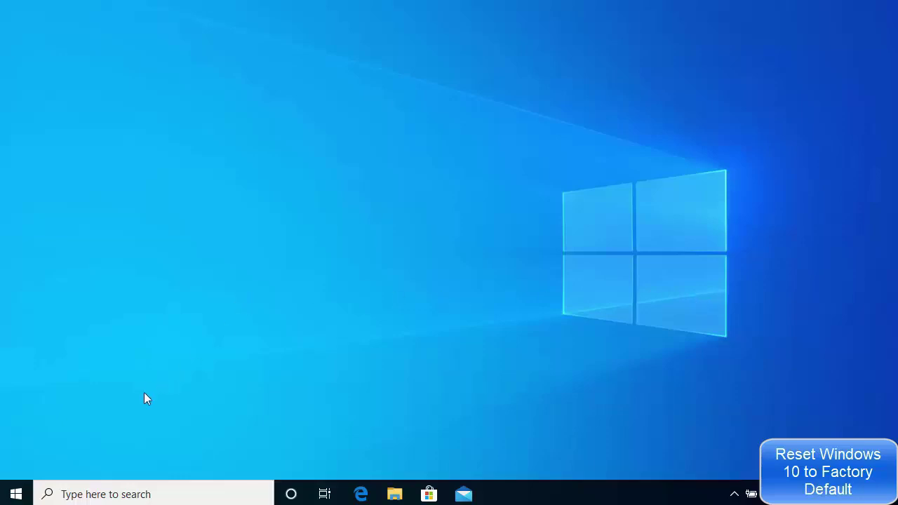
Step: Open the Start menu from the taskbar Start button
click(17, 493)
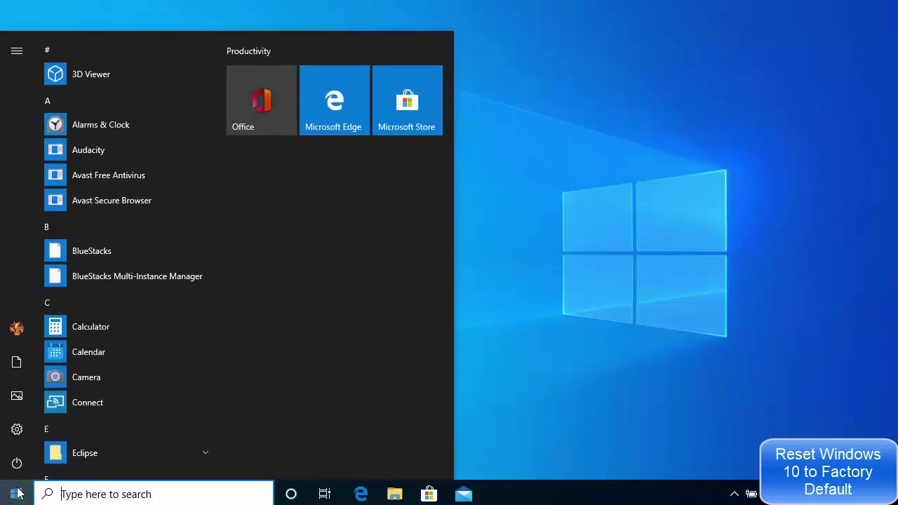
Step: Open Settings maximized and go to Update & Security's Windows Update page
mouse_move(21, 432)
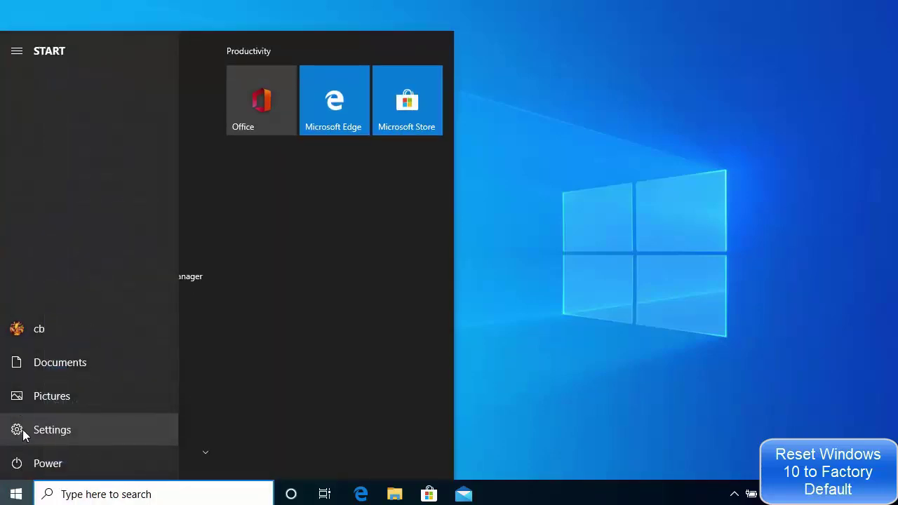
click(55, 430)
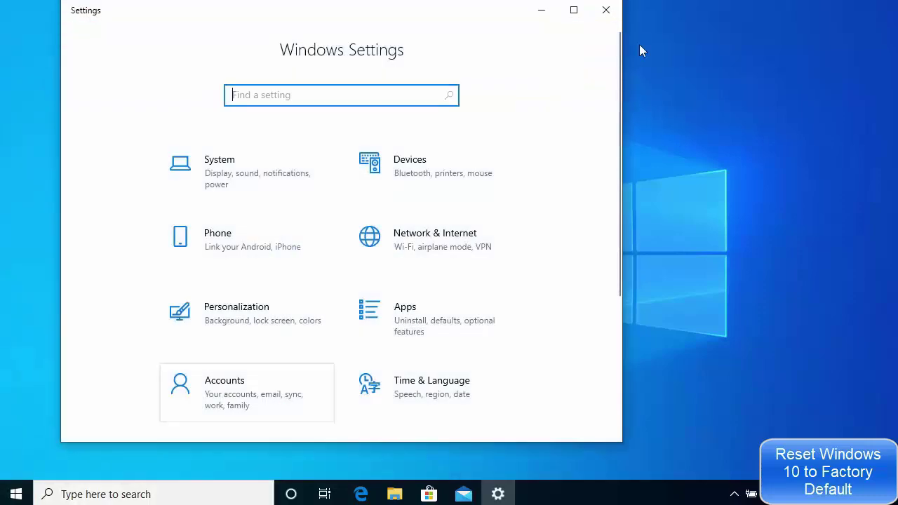
click(574, 9)
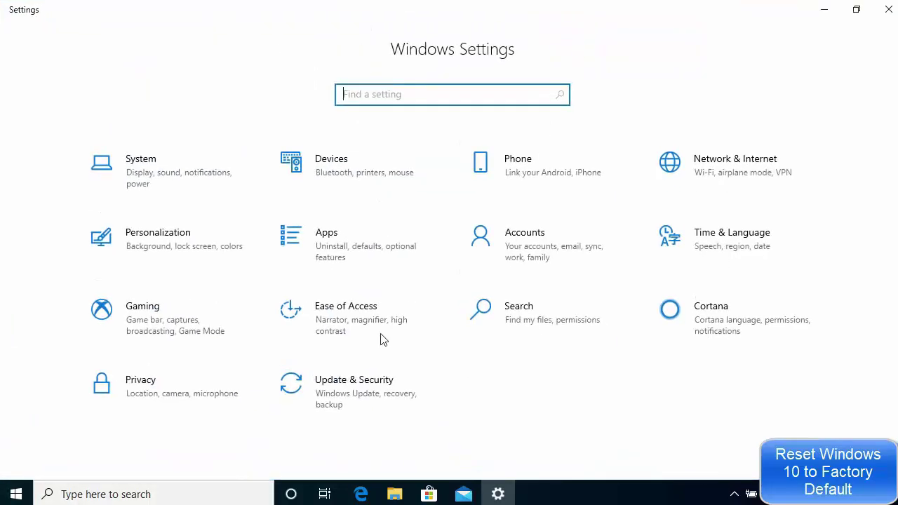
click(348, 392)
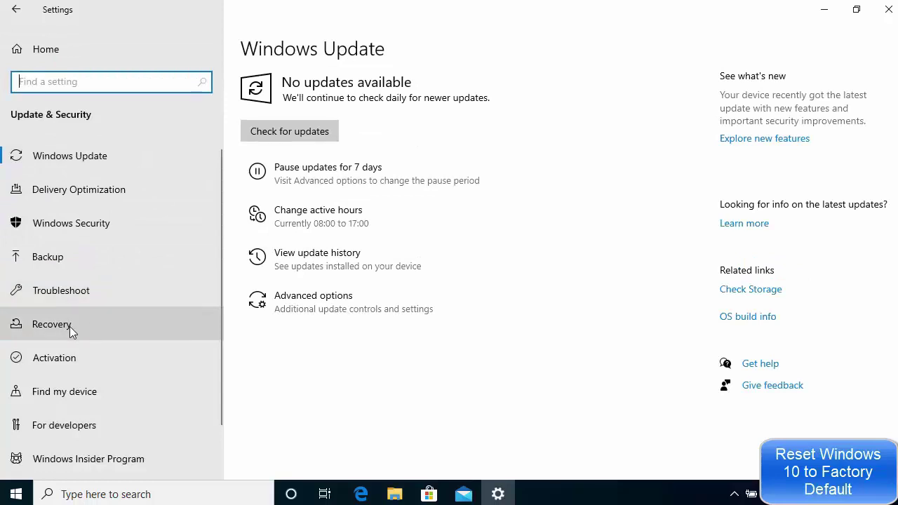
Step: Go to the Recovery page and start Reset this PC with Get started
click(70, 326)
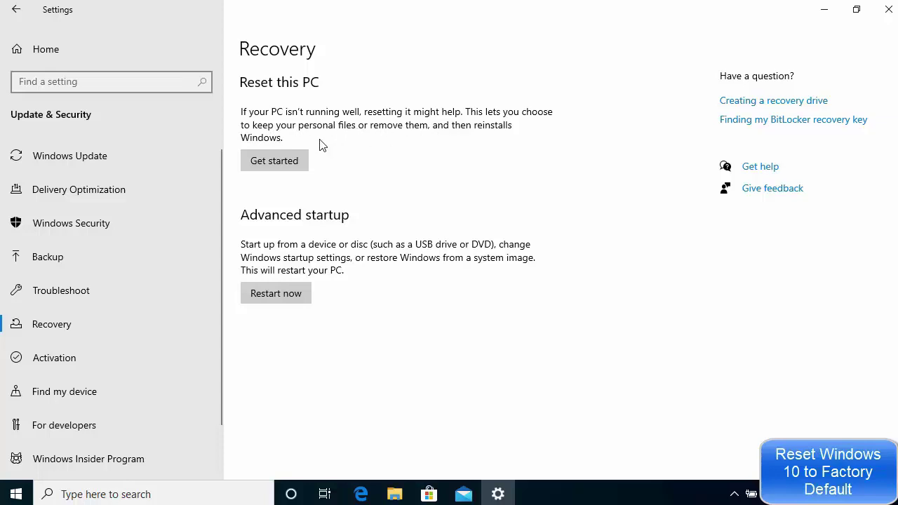
click(279, 159)
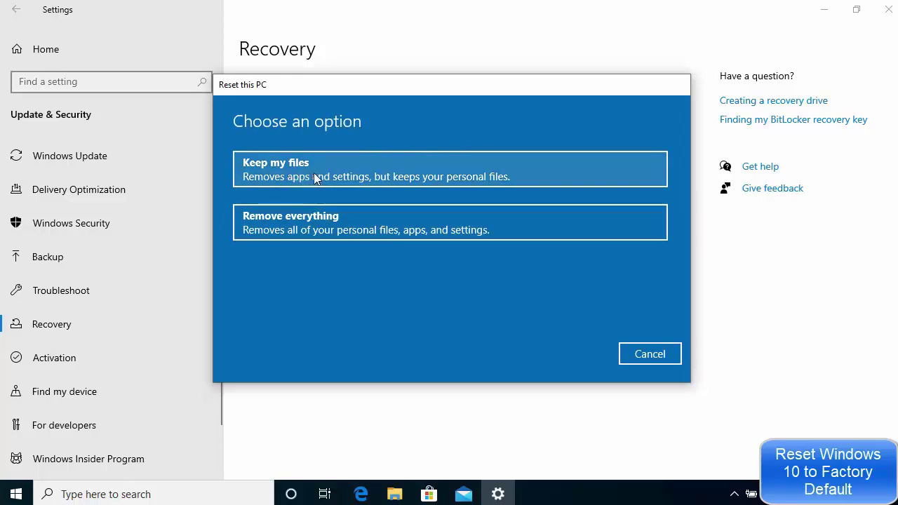
click(343, 174)
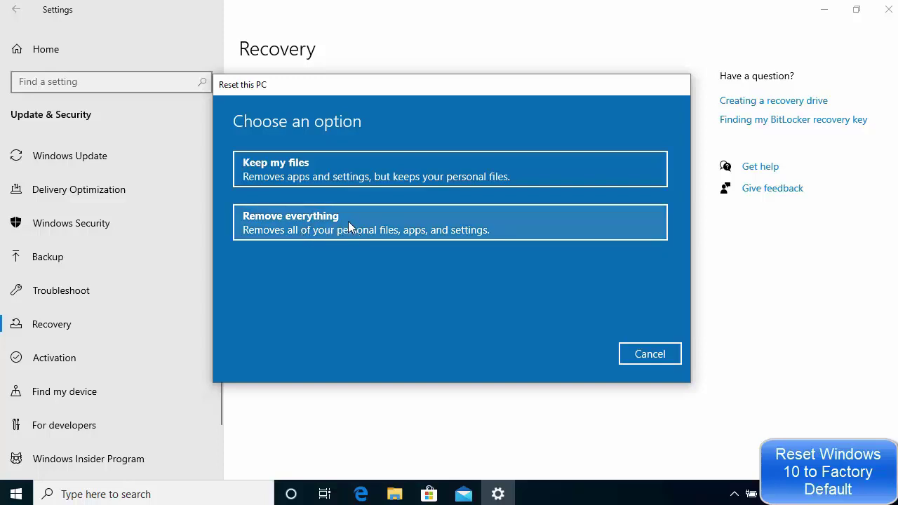
Step: Choose Remove everything for the reset and bring up the Data erasure and Data drives settings
click(302, 223)
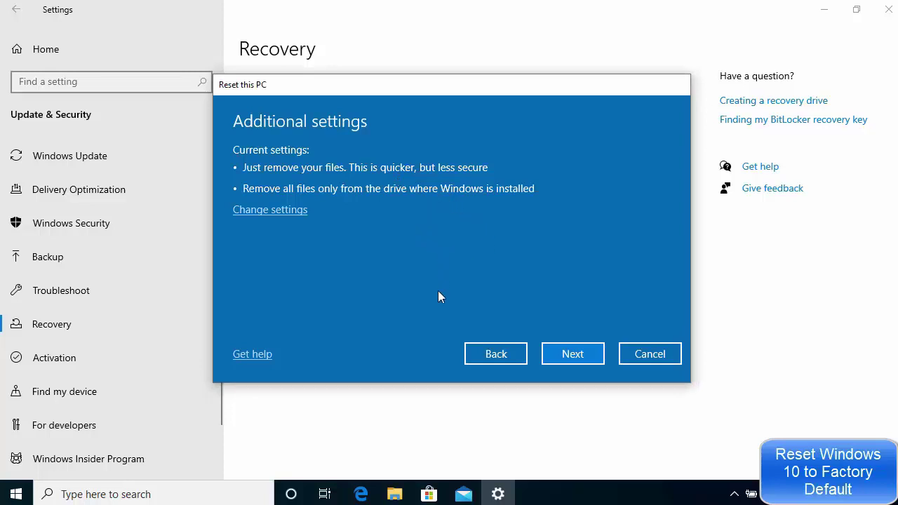
click(491, 354)
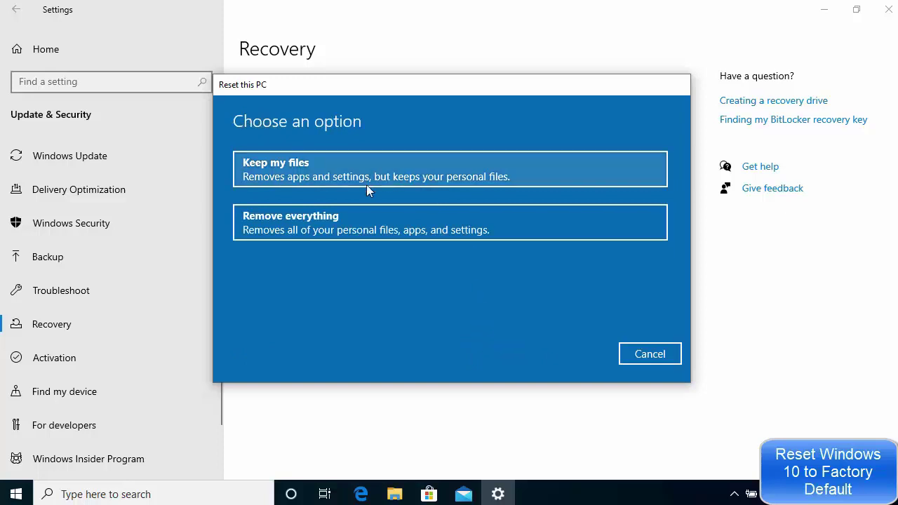
click(318, 232)
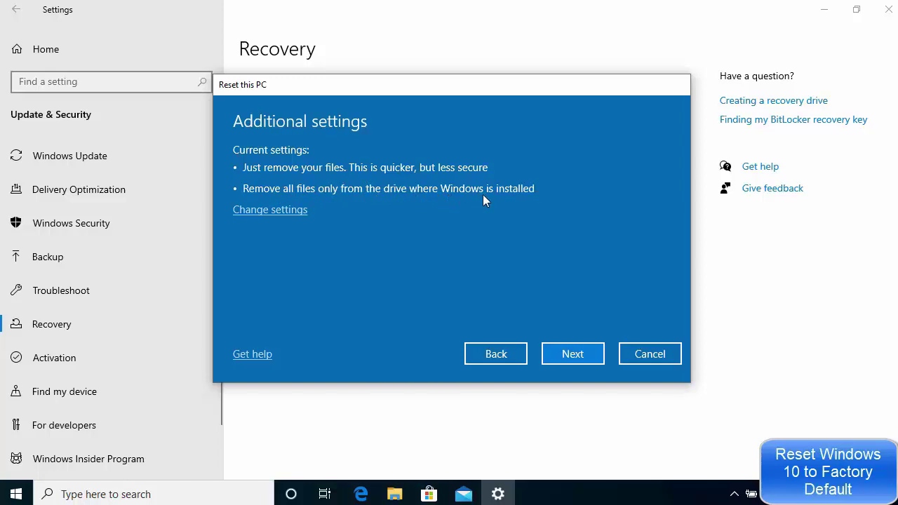
click(272, 210)
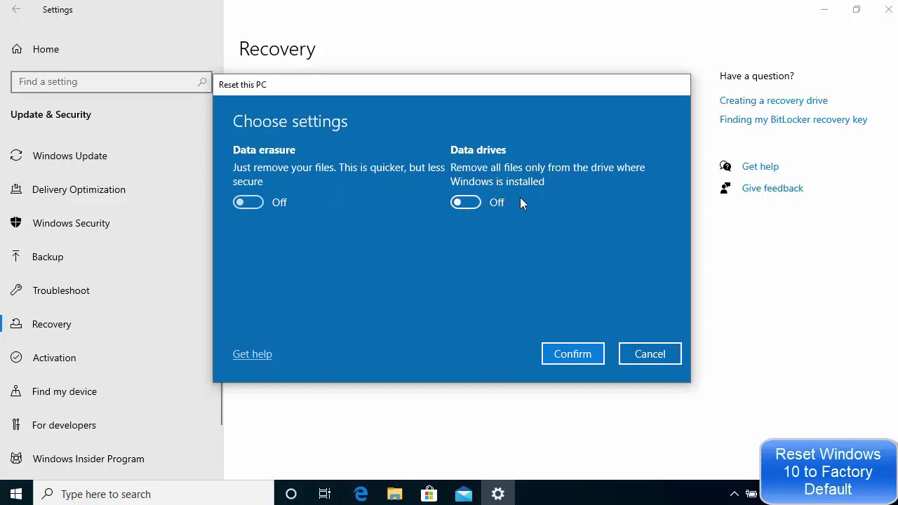
Step: Switch both Data drives and Data erasure to On
click(476, 199)
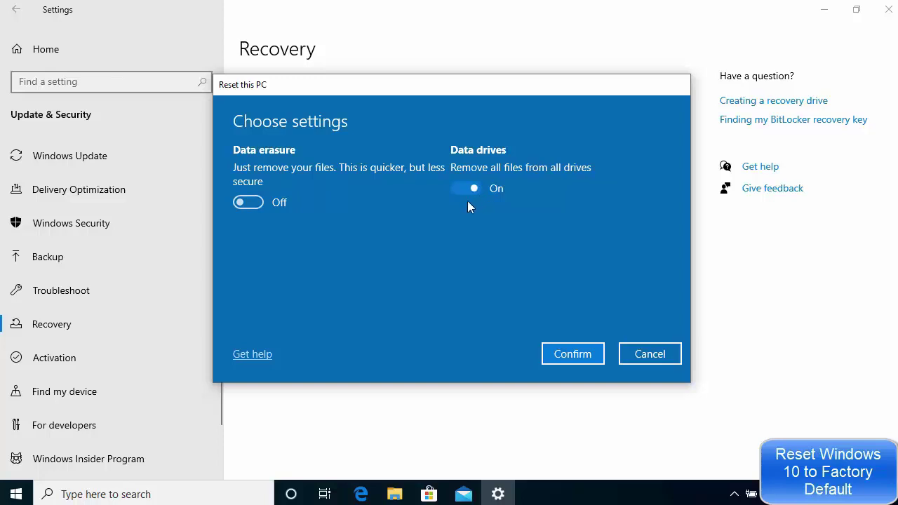
click(257, 203)
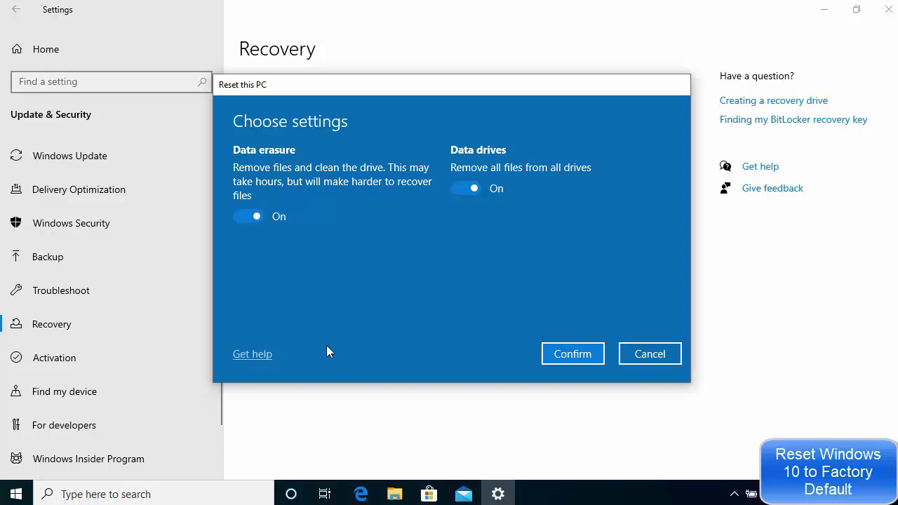
Step: Review the affected drives list and confirm Data erasure and Data drives both On
click(563, 355)
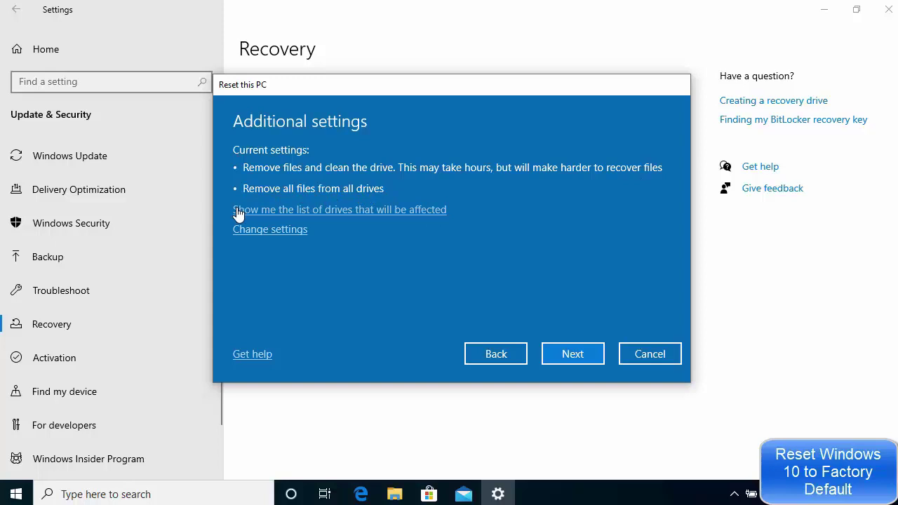
click(367, 210)
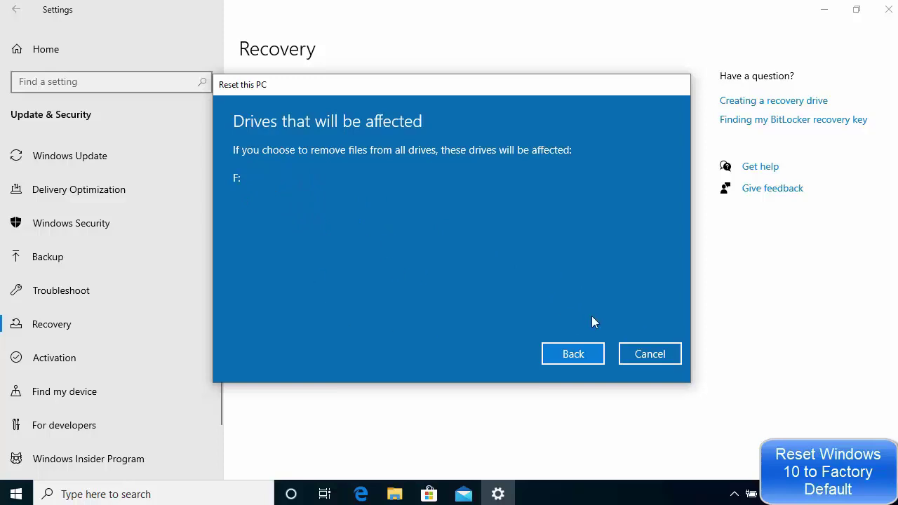
click(578, 354)
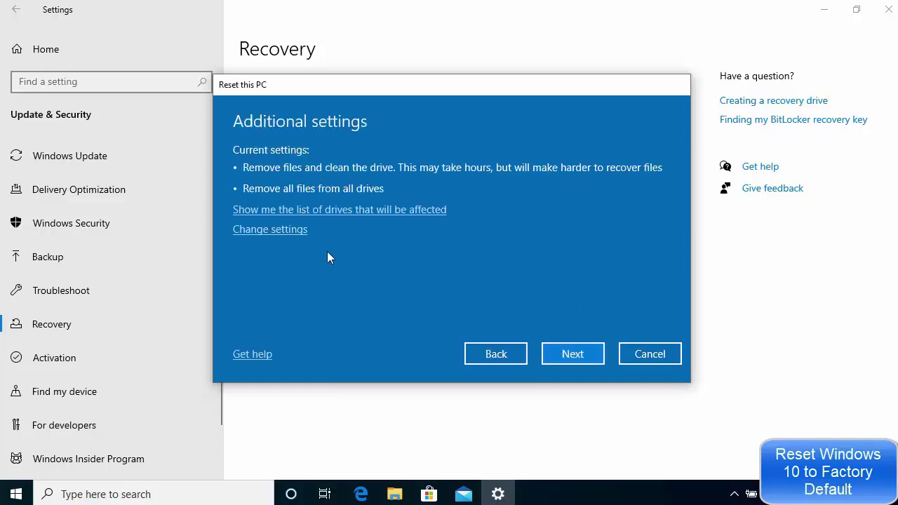
click(276, 232)
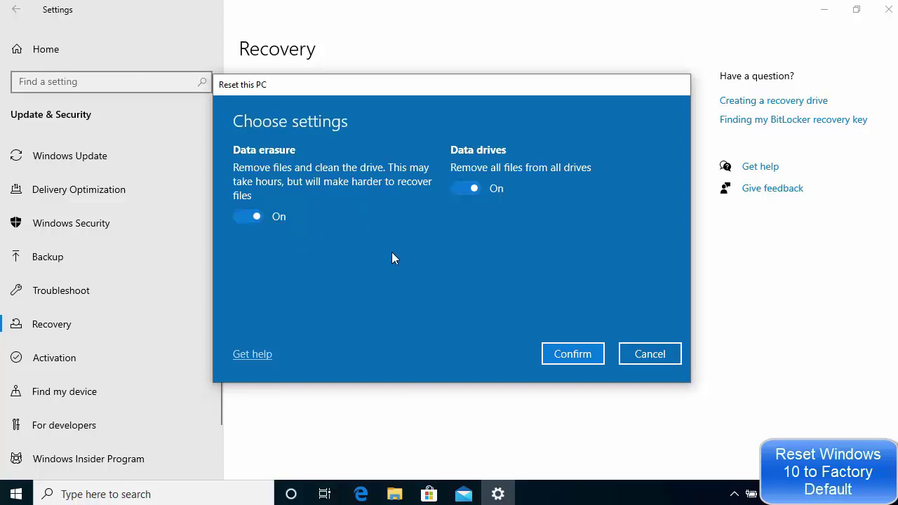
click(575, 355)
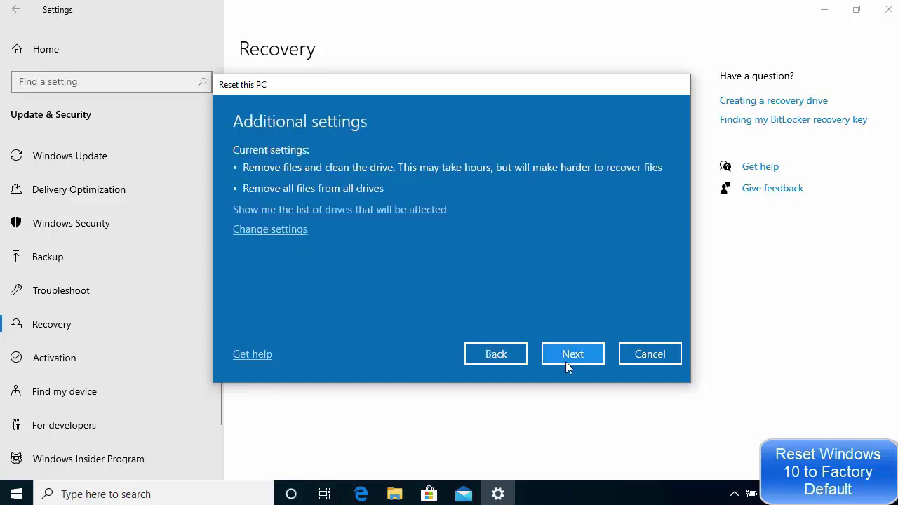
Step: Continue past Additional settings and launch the reset from Ready to reset this PC
click(571, 355)
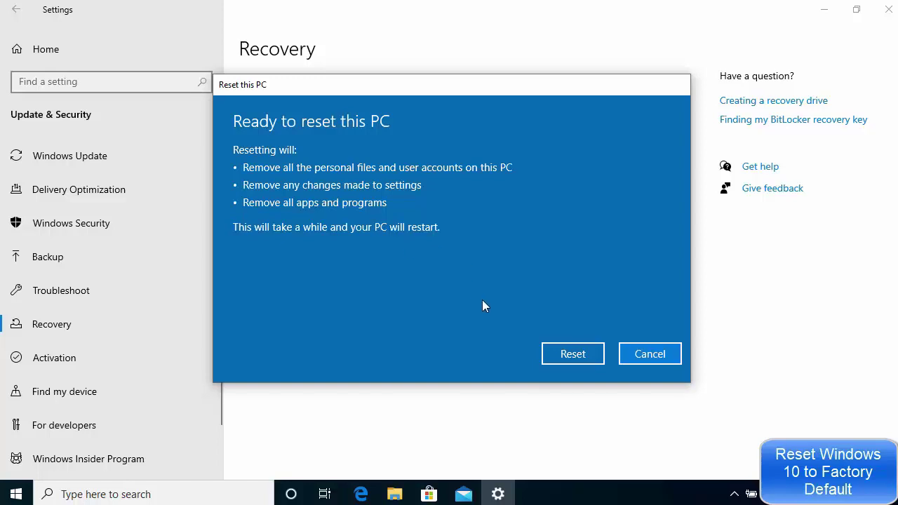
click(571, 355)
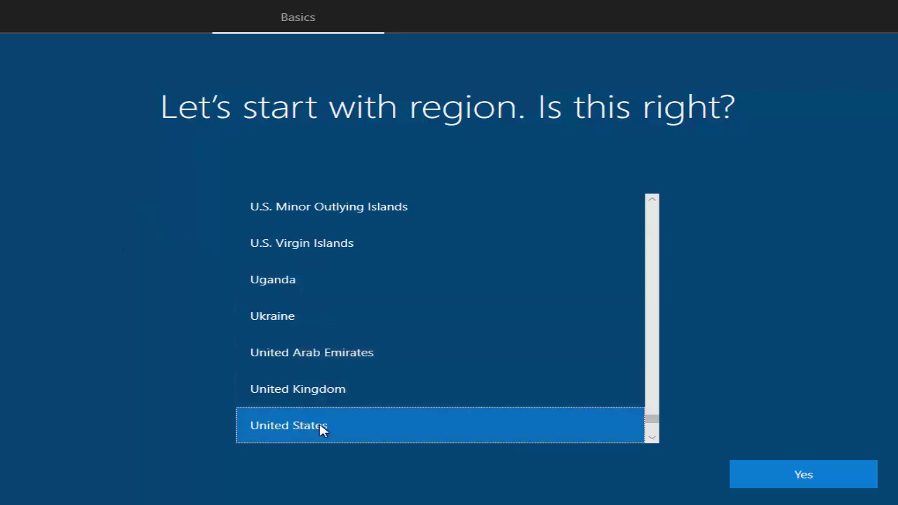
Step: Accept United States as the region, then dismiss the lock screen to reach sign-in
click(762, 476)
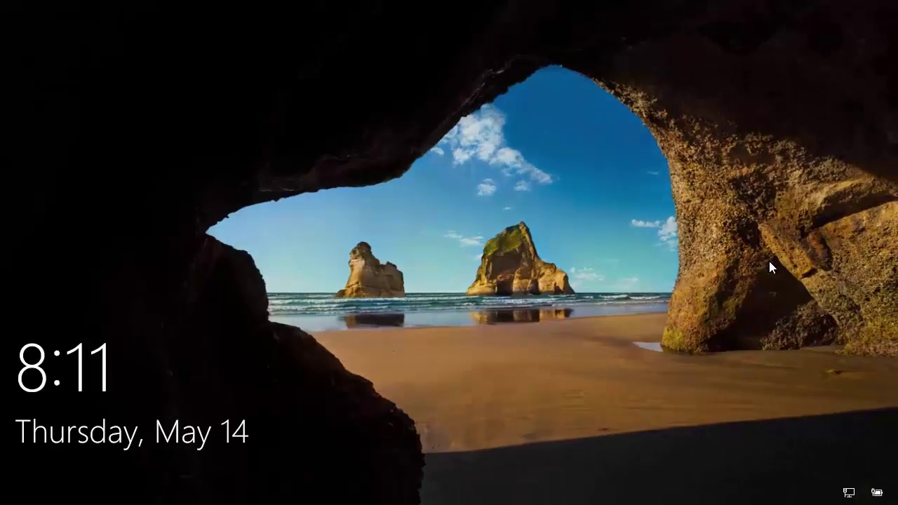
click(613, 333)
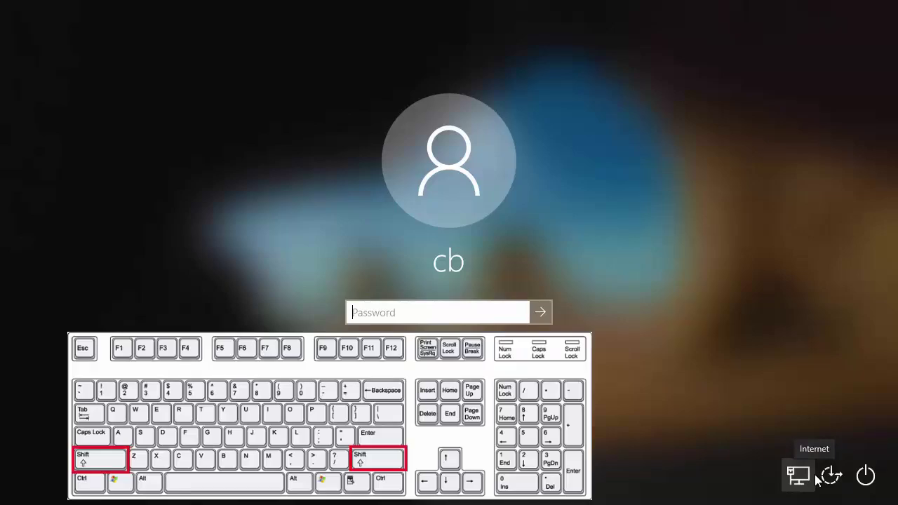
Step: Shift-restart from the sign-in screen's power menu into the recovery options
click(866, 477)
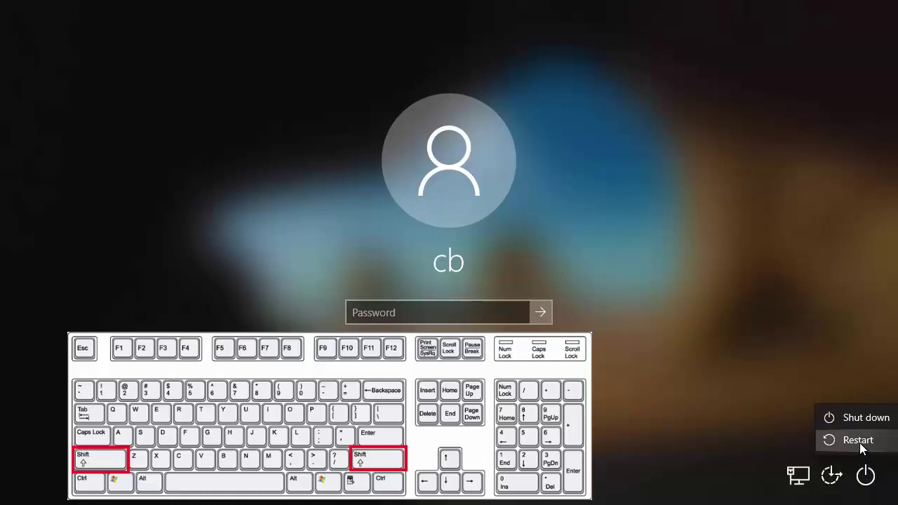
shift+click(857, 440)
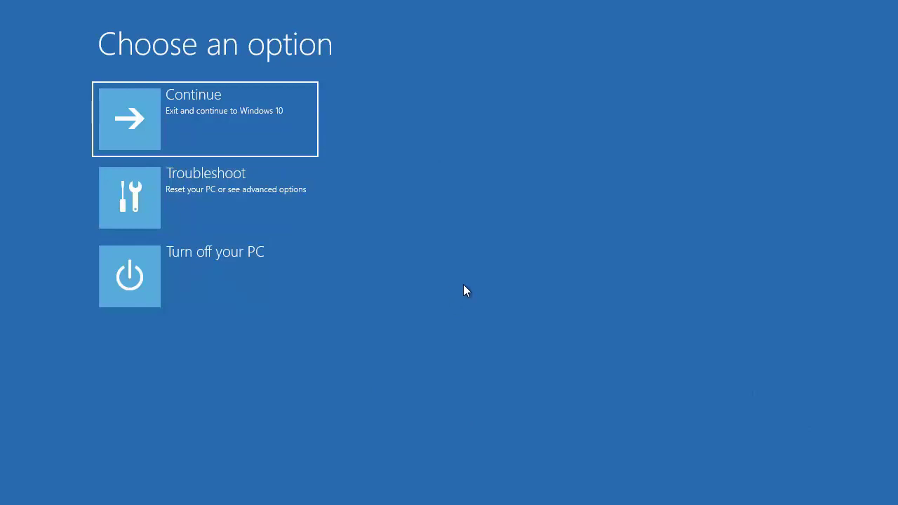
Step: Choose Troubleshoot on the Choose an option screen
click(220, 188)
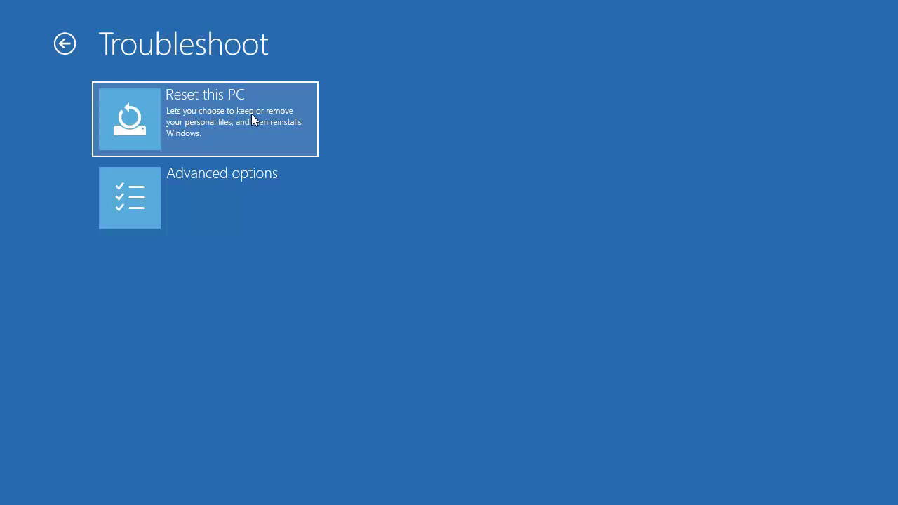
Step: Start Reset this PC with Remove everything applied to all drives
click(218, 131)
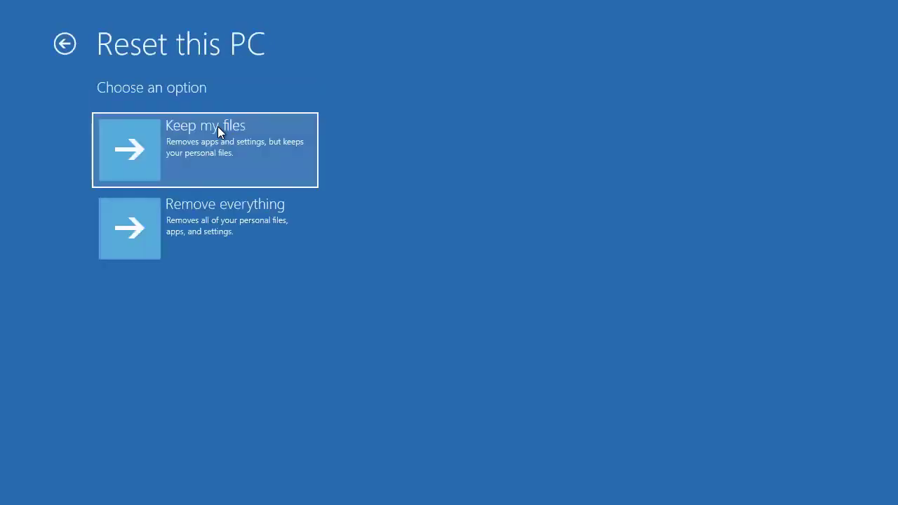
click(213, 225)
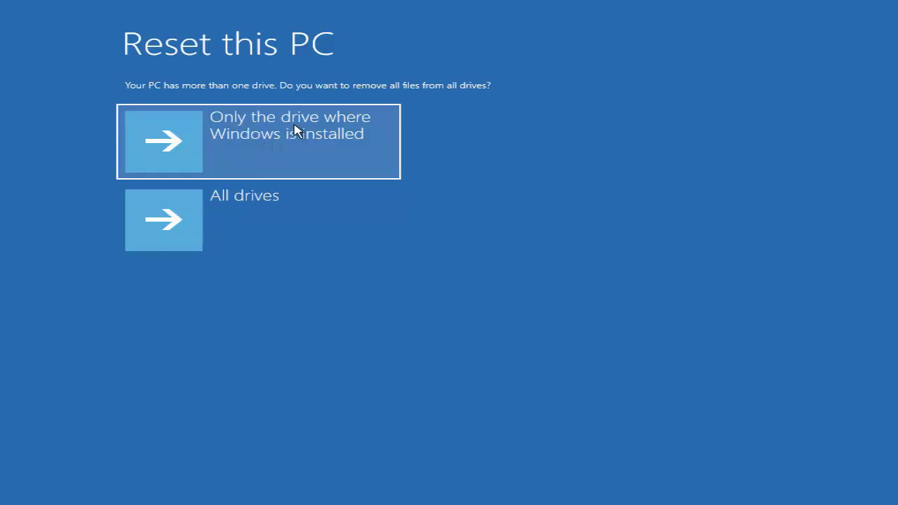
click(268, 222)
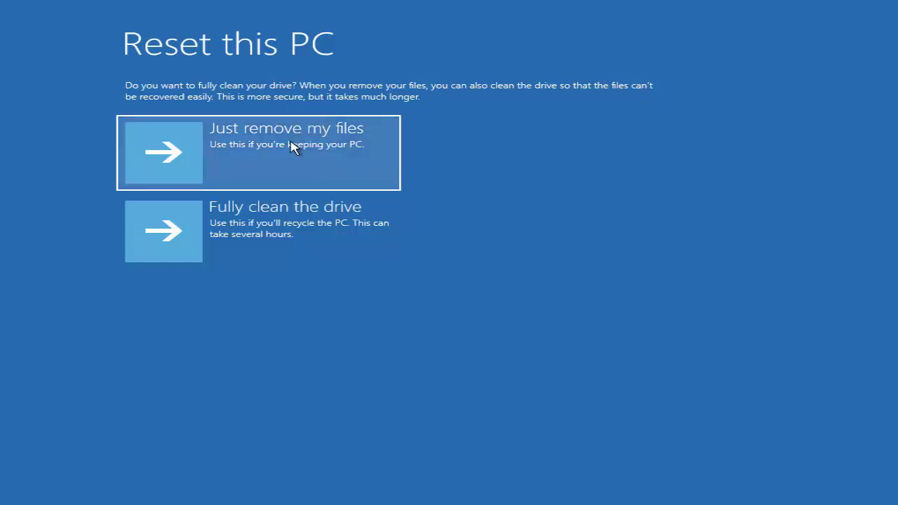
Step: Pick Fully clean the drive so removed files are hard to recover
click(273, 225)
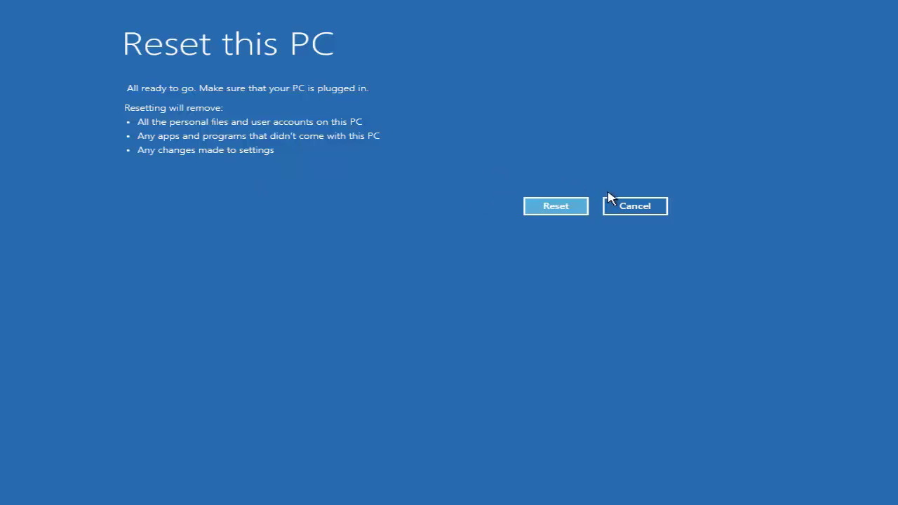
Step: Confirm the reset on the All ready to go page to begin wiping the PC
click(547, 209)
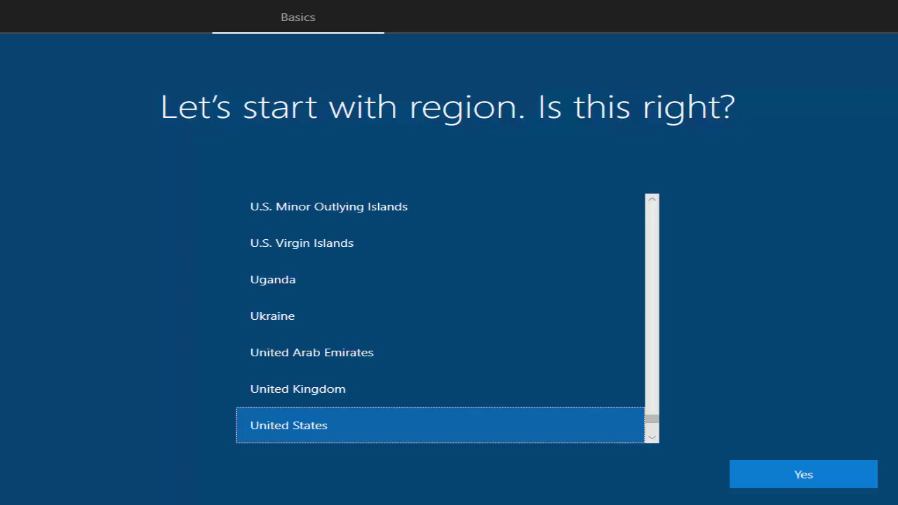
Step: Accept United States as the region in Windows Setup
key(Return)
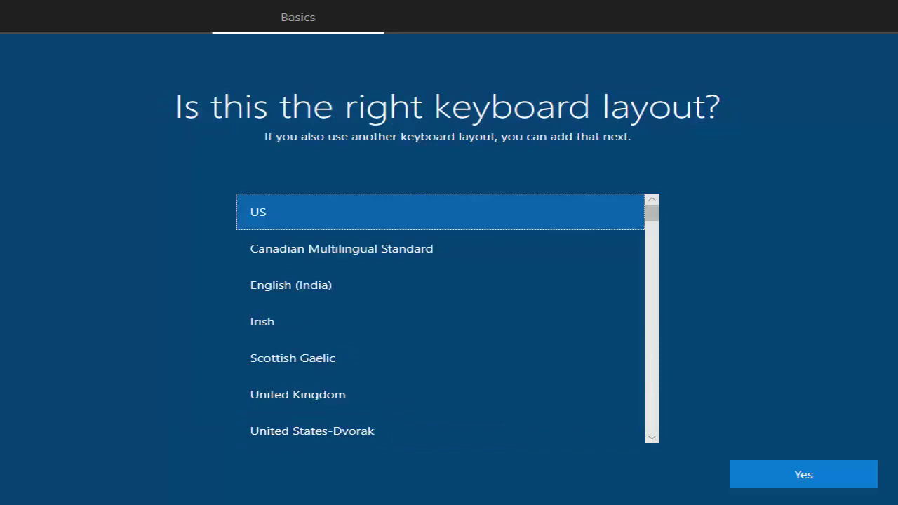